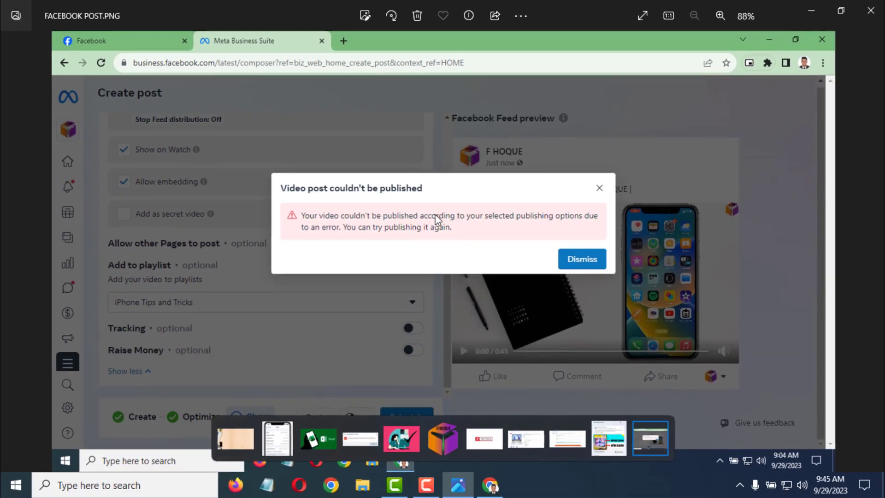
Bring Chrome with the F HOQUE Page home forward and open the business account list.
{"action": "left_click", "coordinate": [491, 486]}
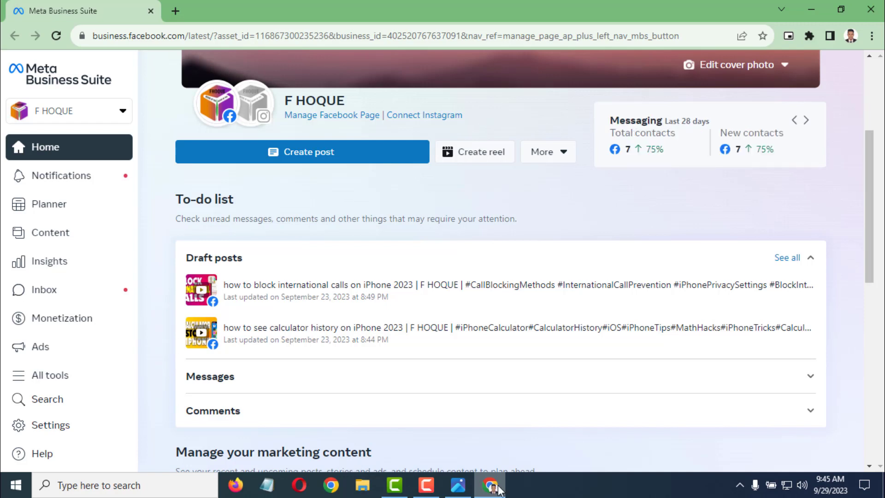
{"action": "left_click", "coordinate": [28, 113]}
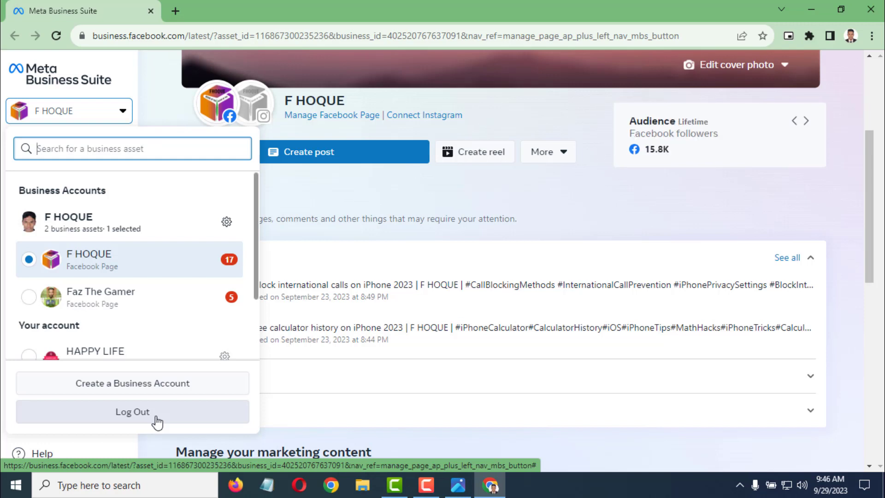
Clear Chrome's all-time browsing history, cookies and cached files from the History page.
{"action": "left_click", "coordinate": [872, 37]}
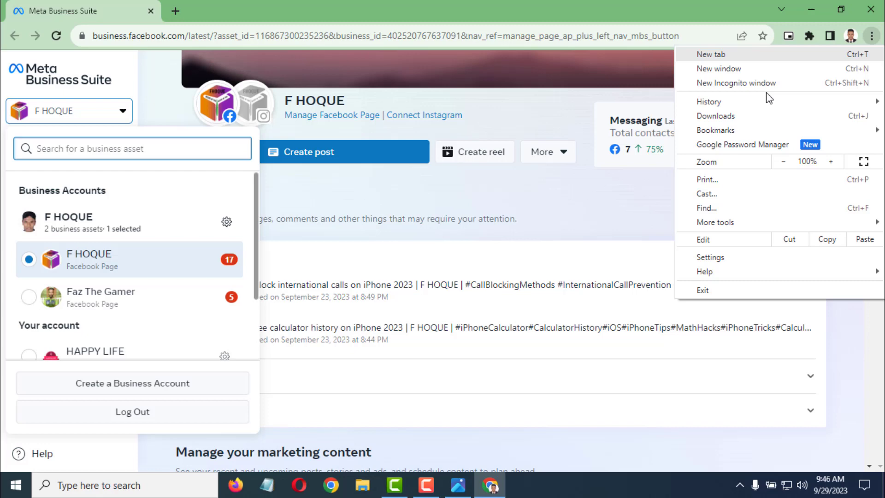
{"action": "mouse_move", "coordinate": [710, 102]}
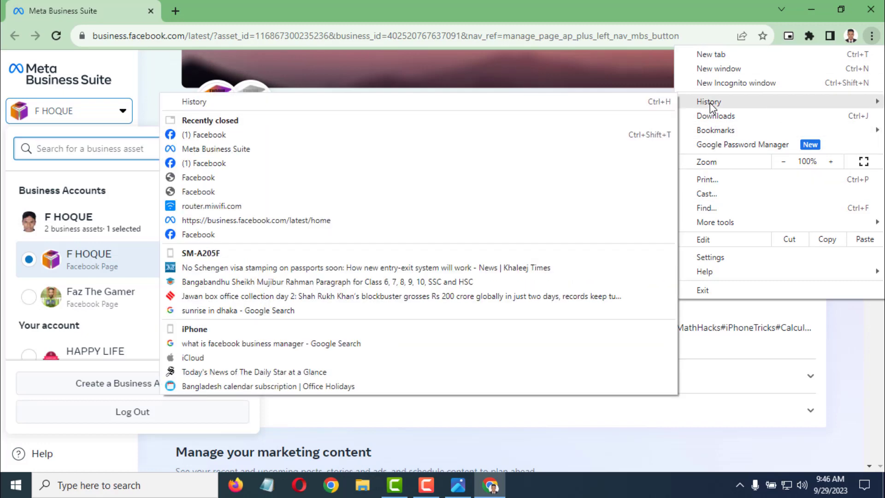
{"action": "left_click", "coordinate": [234, 102]}
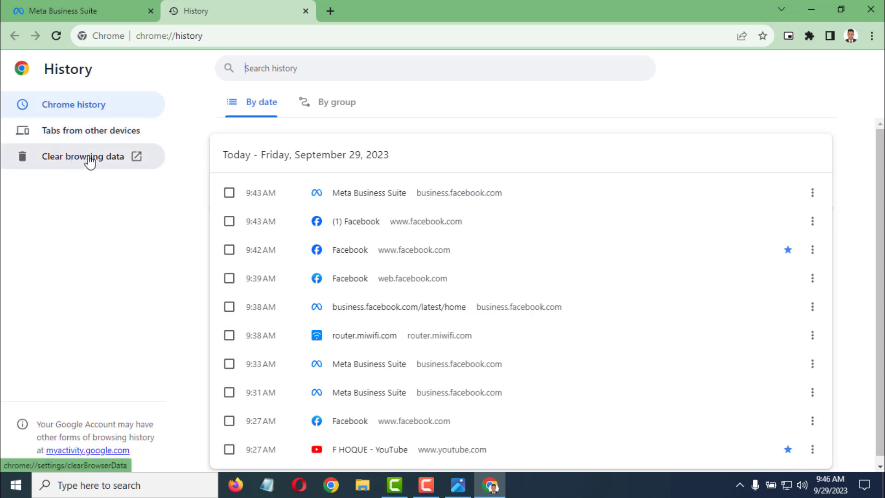
{"action": "left_click", "coordinate": [90, 159]}
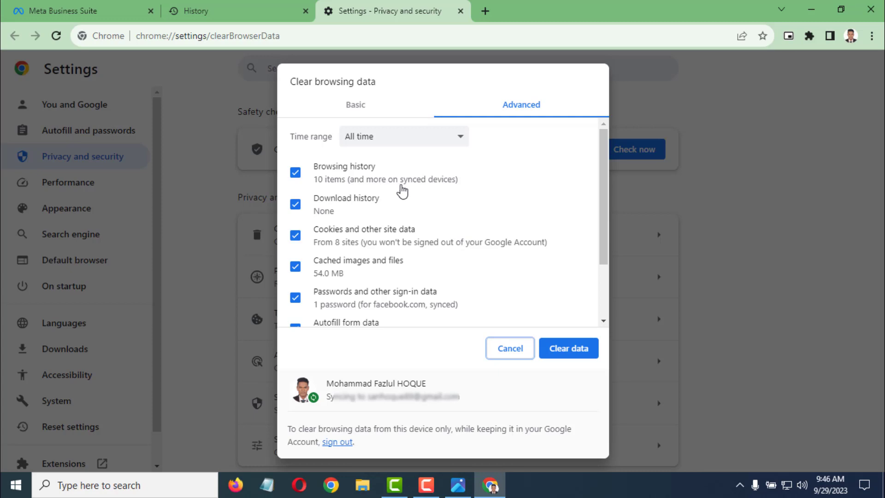
{"action": "scroll", "coordinate": [401, 190], "scroll_direction": "down", "scroll_amount": 2}
{"action": "scroll", "coordinate": [410, 221], "scroll_direction": "up", "scroll_amount": 2}
{"action": "key", "text": "Escape"}
Back in Meta Business Suite, close the account list and start a new post.
{"action": "left_click", "coordinate": [65, 9]}
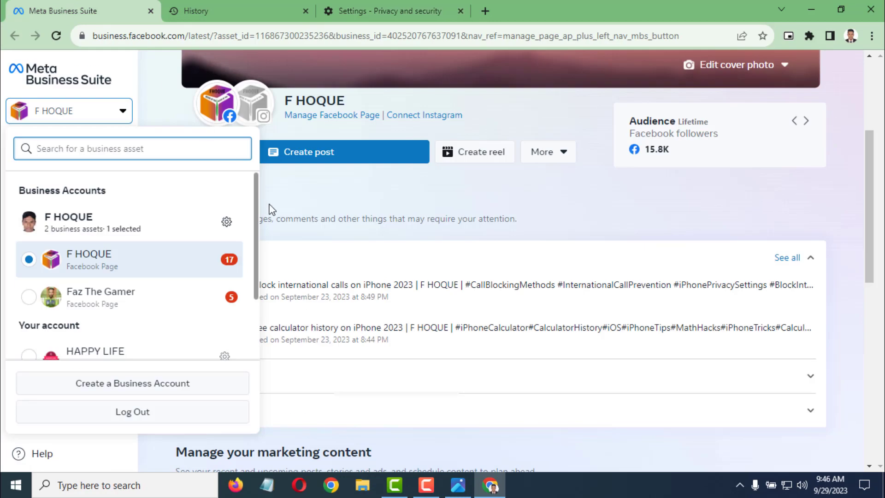
{"action": "left_click", "coordinate": [20, 116]}
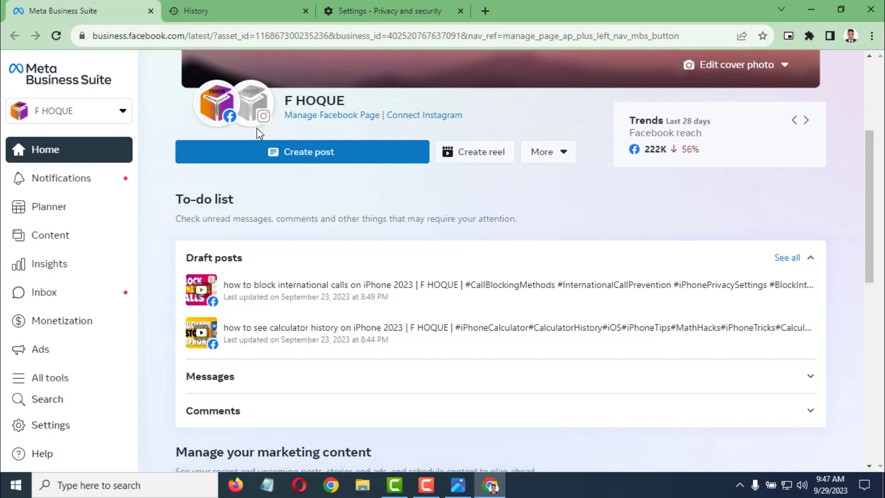
{"action": "left_click", "coordinate": [322, 158]}
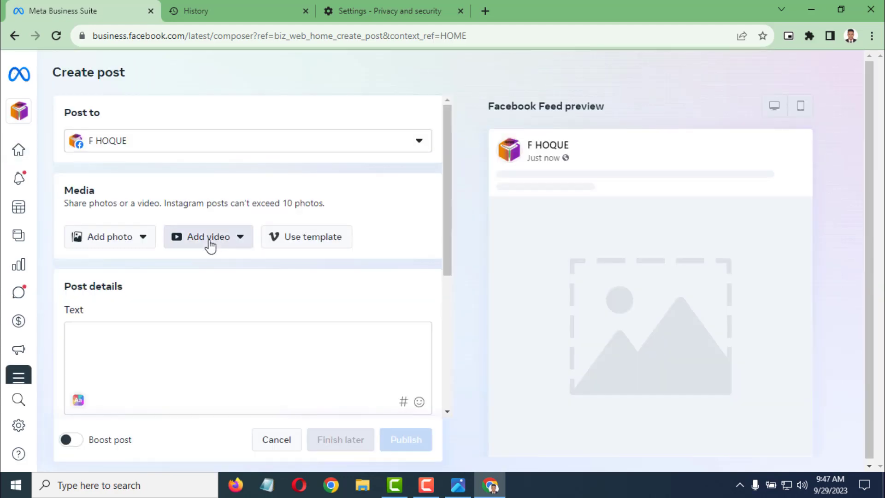
Upload 'how to show subject field option on message of iPhone.mp4' from the 24 F HOQUE folder.
{"action": "left_click", "coordinate": [212, 239]}
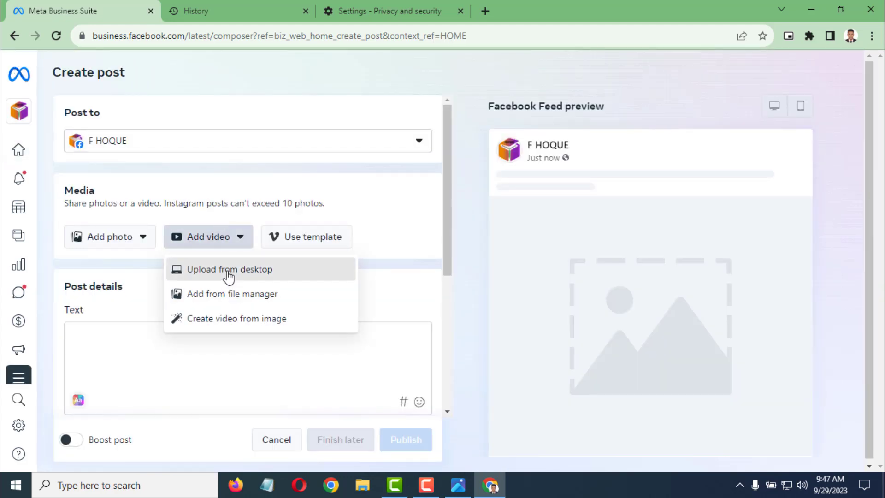
{"action": "left_click", "coordinate": [228, 271]}
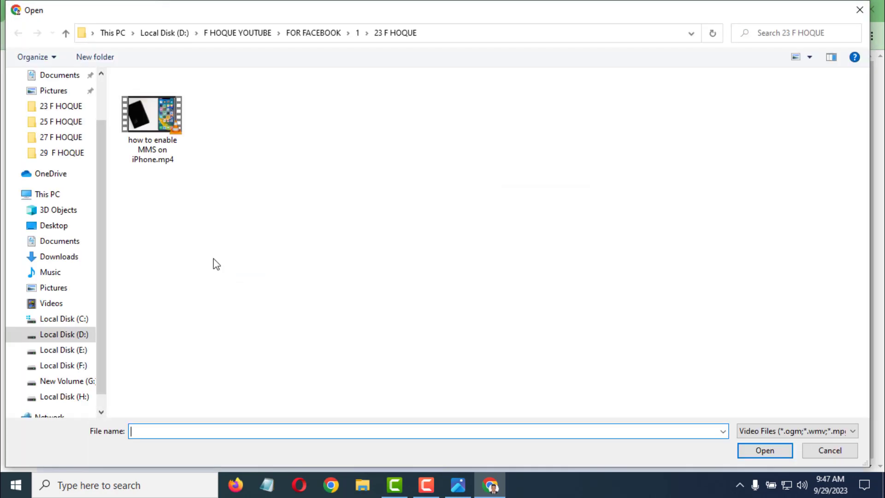
{"action": "left_click", "coordinate": [65, 34]}
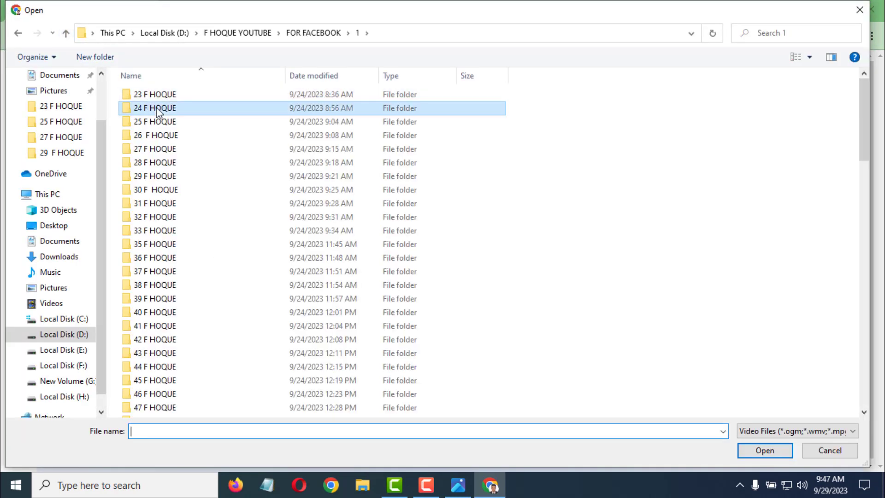
{"action": "double_click", "coordinate": [156, 109]}
{"action": "key", "text": "ctrl+c"}
{"action": "left_click", "coordinate": [164, 124]}
{"action": "left_click", "coordinate": [164, 124]}
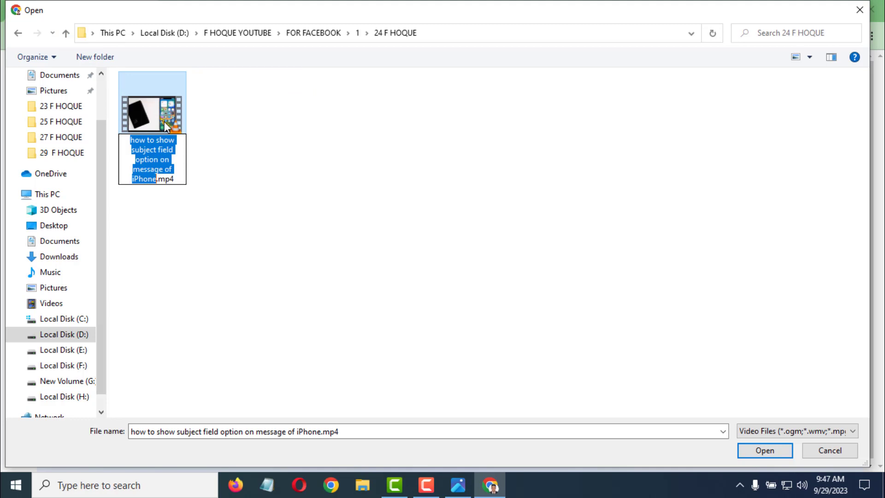
{"action": "left_click", "coordinate": [195, 156]}
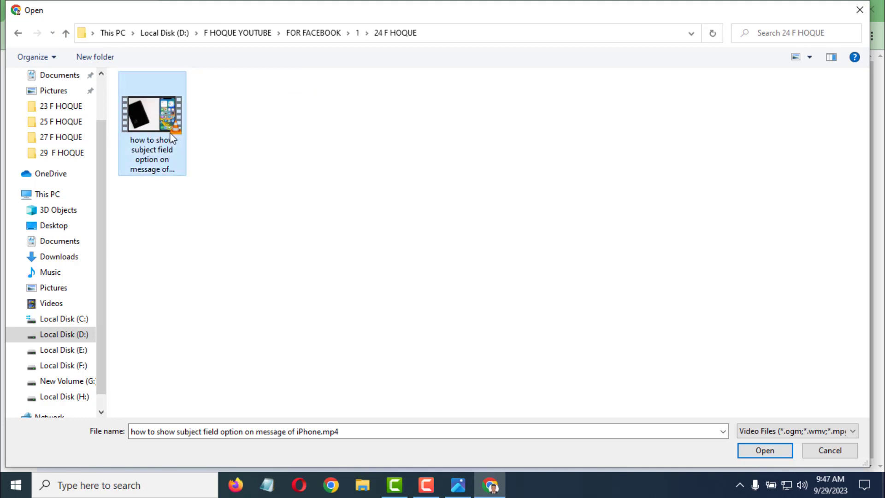
{"action": "left_click", "coordinate": [758, 453]}
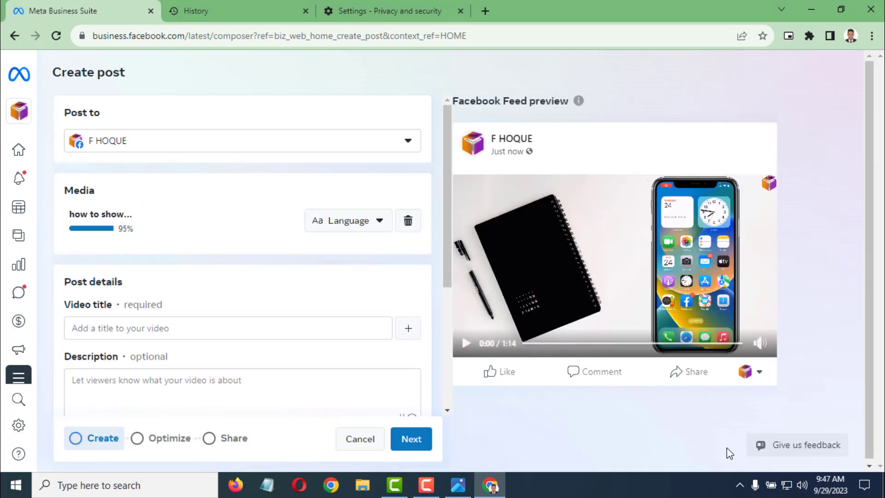
Title the video with its name plus '2023 | F HOQUE' and reuse it as the description.
{"action": "left_click", "coordinate": [154, 328]}
{"action": "key", "text": "ctrl+v"}
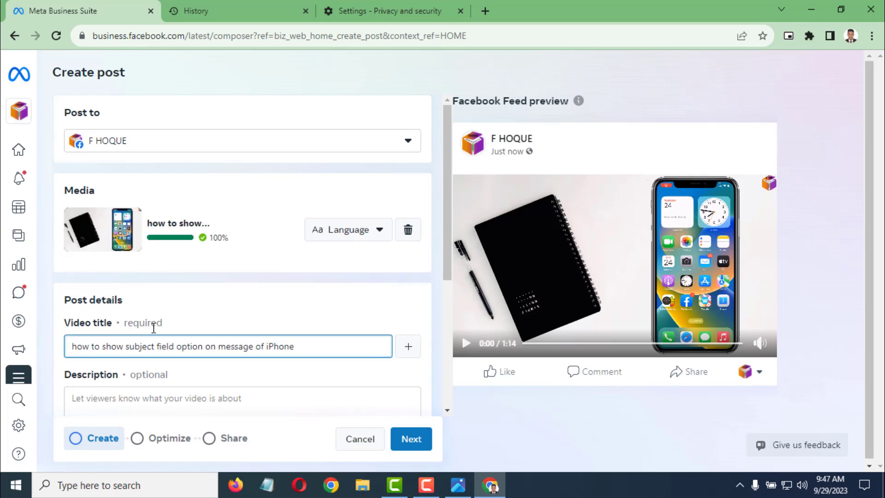
{"action": "type", "text": "2023 | F HOQUE"}
{"action": "key", "text": "ctrl+a"}
{"action": "key", "text": "ctrl+c"}
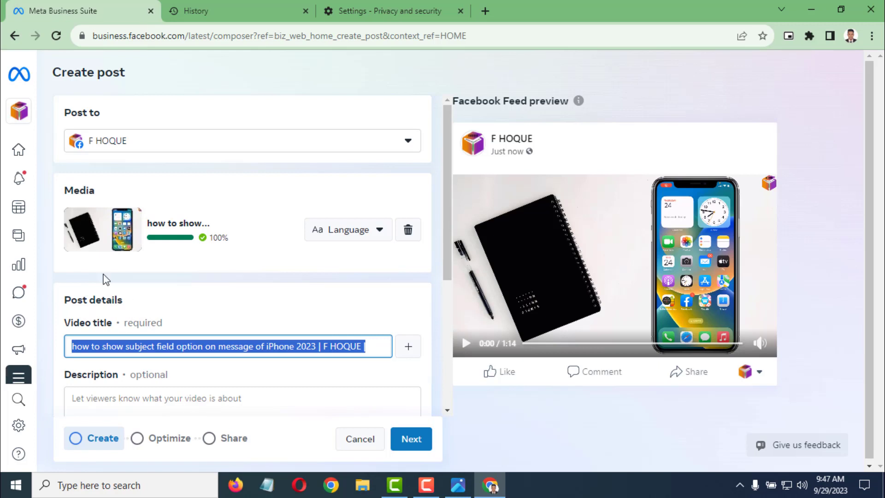
{"action": "scroll", "coordinate": [144, 289], "scroll_direction": "down", "scroll_amount": 3}
{"action": "left_click", "coordinate": [142, 270]}
{"action": "key", "text": "ctrl+v"}
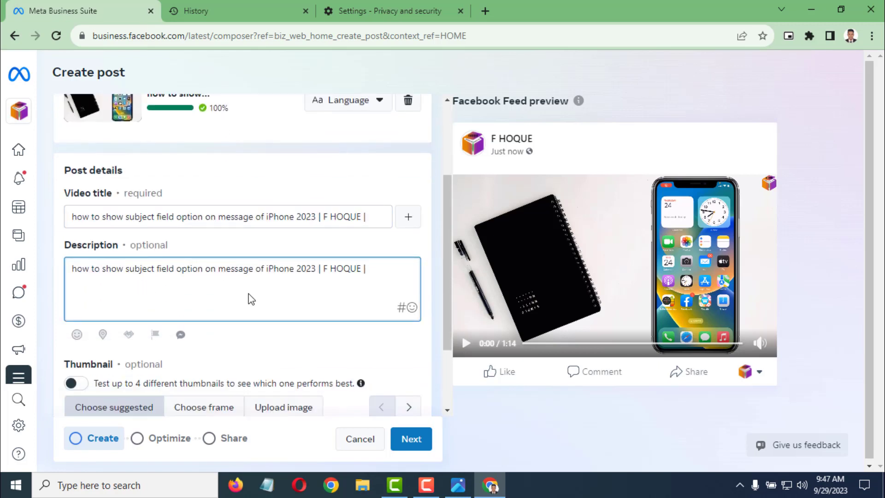
Set 24.jpg as the custom thumbnail and advance through Optimize to the Share step.
{"action": "scroll", "coordinate": [211, 295], "scroll_direction": "down", "scroll_amount": 3}
{"action": "left_click", "coordinate": [298, 315]}
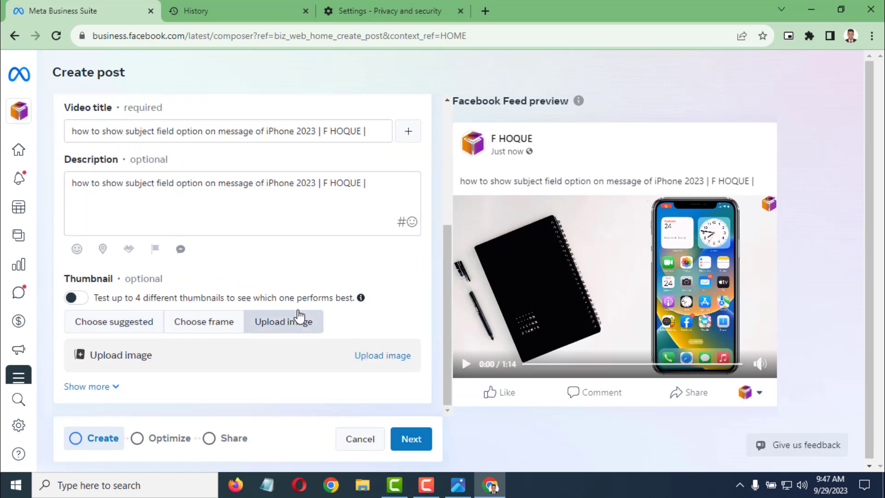
{"action": "left_click", "coordinate": [382, 363]}
{"action": "left_click", "coordinate": [185, 133]}
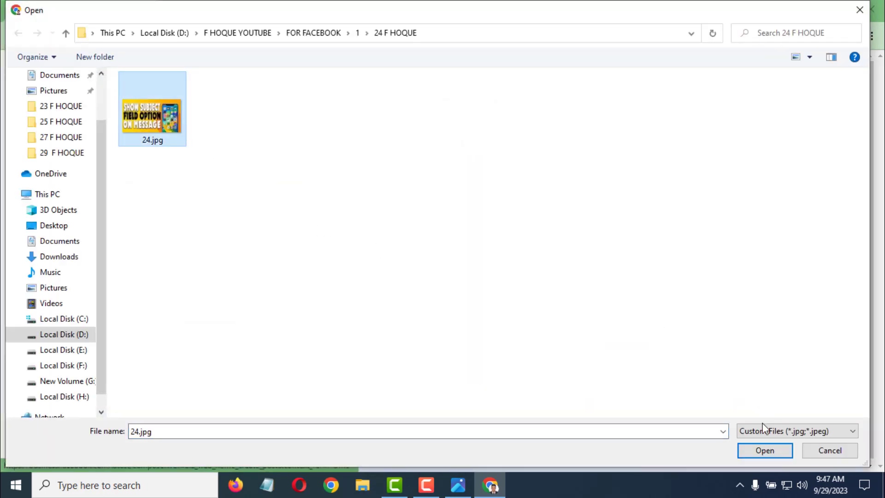
{"action": "left_click", "coordinate": [769, 455]}
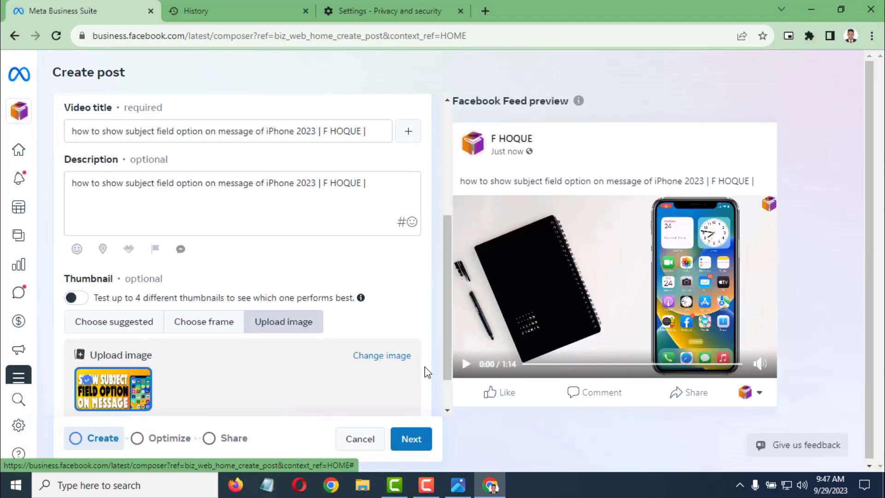
{"action": "left_click", "coordinate": [413, 438]}
{"action": "left_click", "coordinate": [411, 440]}
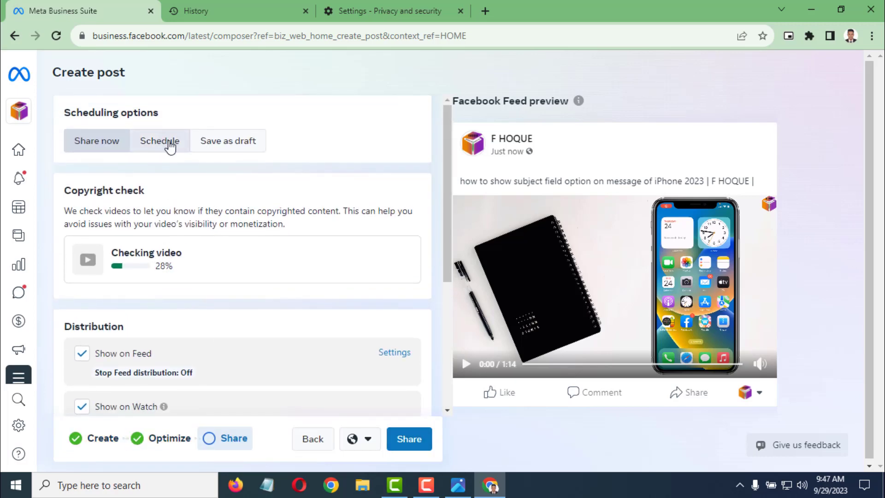
Schedule the post to publish on Sep 29, 2023 at 11:00 AM.
{"action": "left_click", "coordinate": [169, 143]}
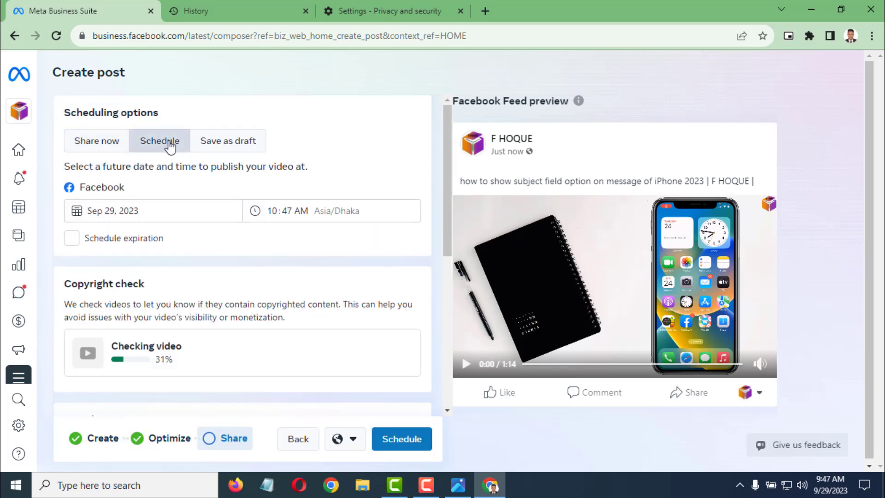
{"action": "left_click", "coordinate": [271, 211]}
{"action": "type", "text": "1"}
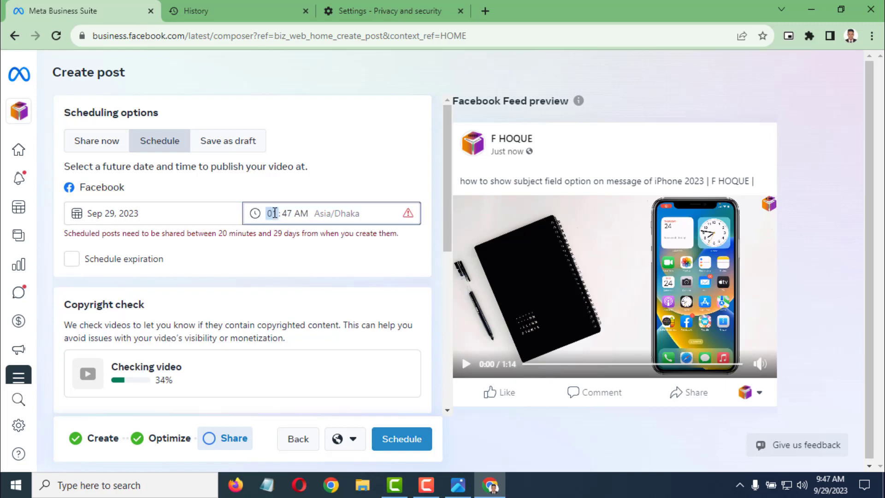
{"action": "type", "text": "1:00"}
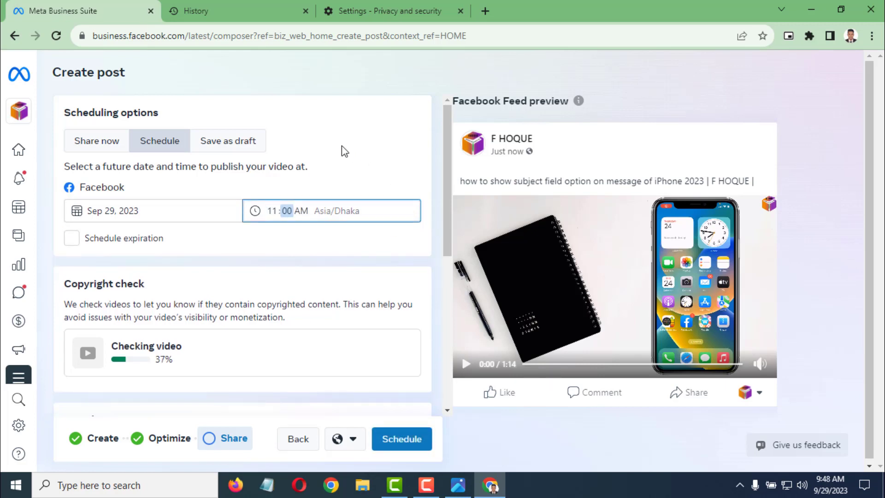
Add the video to the iPhone Tips and Tricks playlist.
{"action": "scroll", "coordinate": [295, 198], "scroll_direction": "down", "scroll_amount": 6}
{"action": "left_click", "coordinate": [403, 309]}
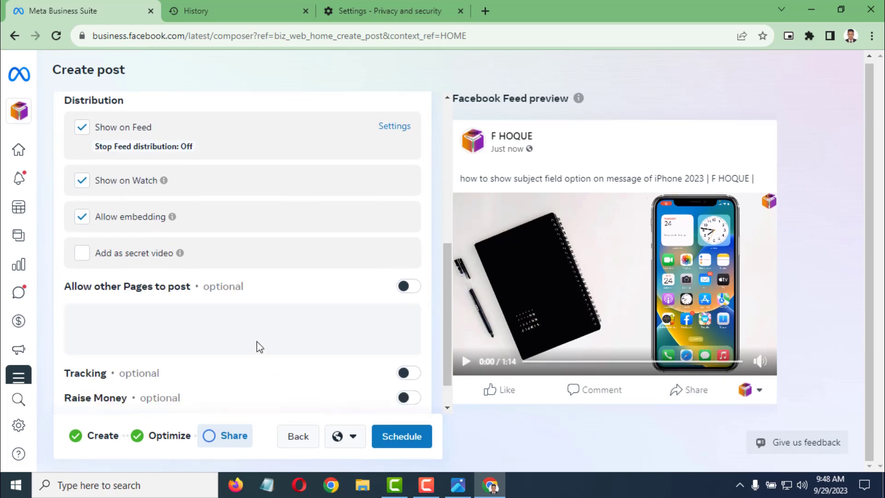
{"action": "left_click", "coordinate": [215, 353]}
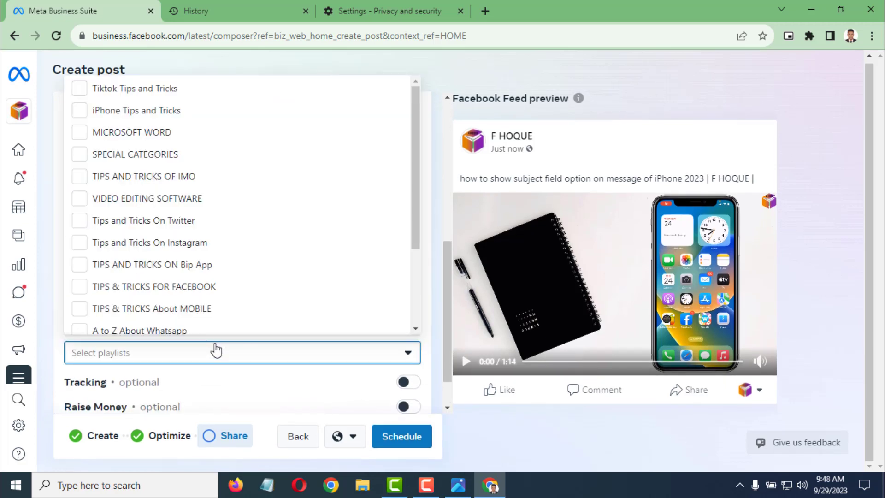
{"action": "left_click", "coordinate": [166, 112]}
{"action": "left_click", "coordinate": [431, 264]}
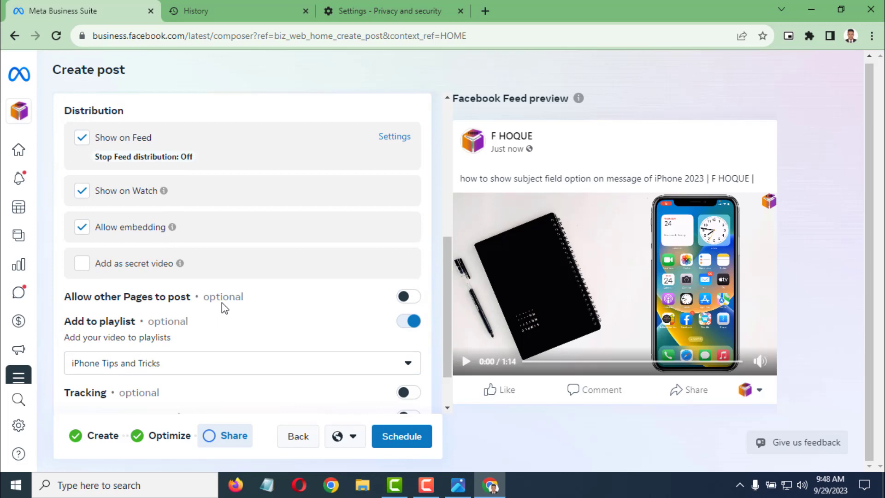
{"action": "scroll", "coordinate": [224, 308], "scroll_direction": "up", "scroll_amount": 6}
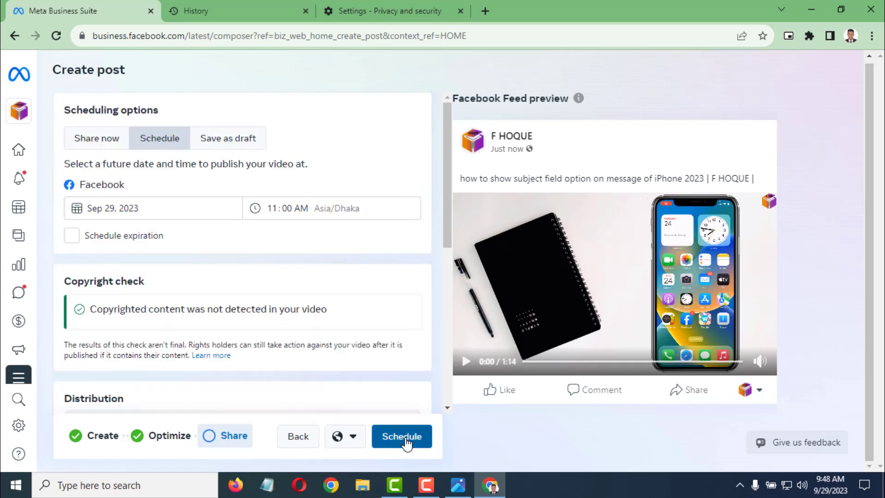